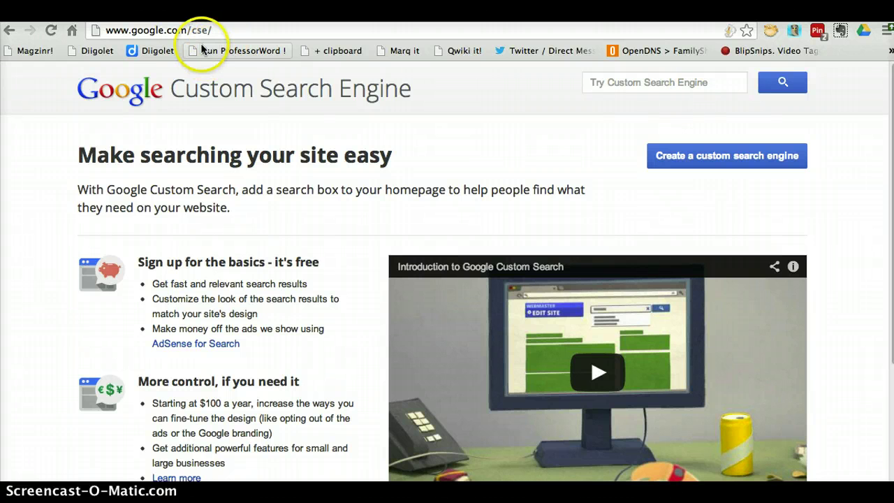
- Start a new custom search engine and scroll down to the empty Sites to search field
{"action": "left_click", "coordinate": [717, 161]}
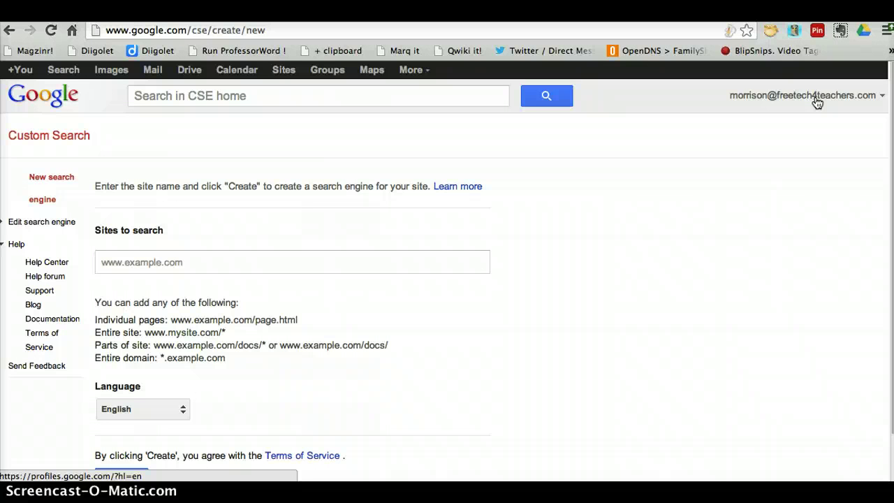
{"action": "scroll", "coordinate": [253, 234], "scroll_direction": "down", "scroll_amount": 1}
{"action": "scroll", "coordinate": [254, 238], "scroll_direction": "down", "scroll_amount": 1}
{"action": "left_click", "coordinate": [210, 202]}
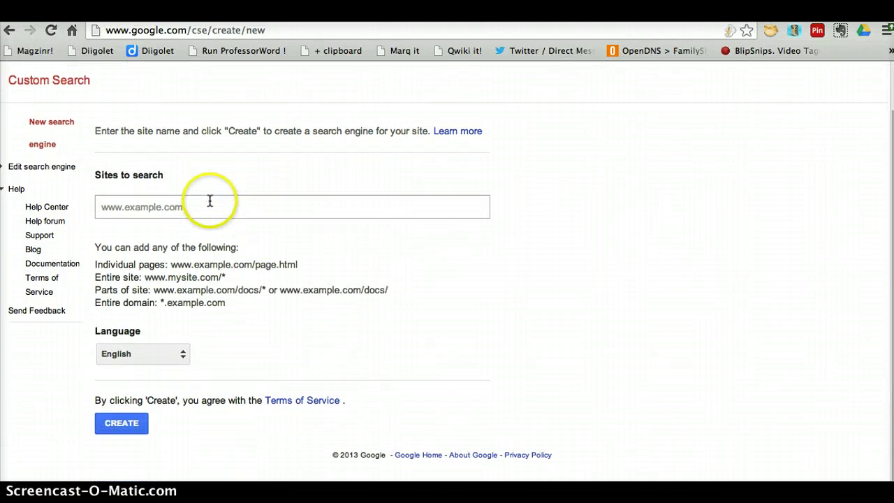
{"action": "type", "text": "http"}
{"action": "type", "text": "://"}
{"action": "type", "text": "freetech"}
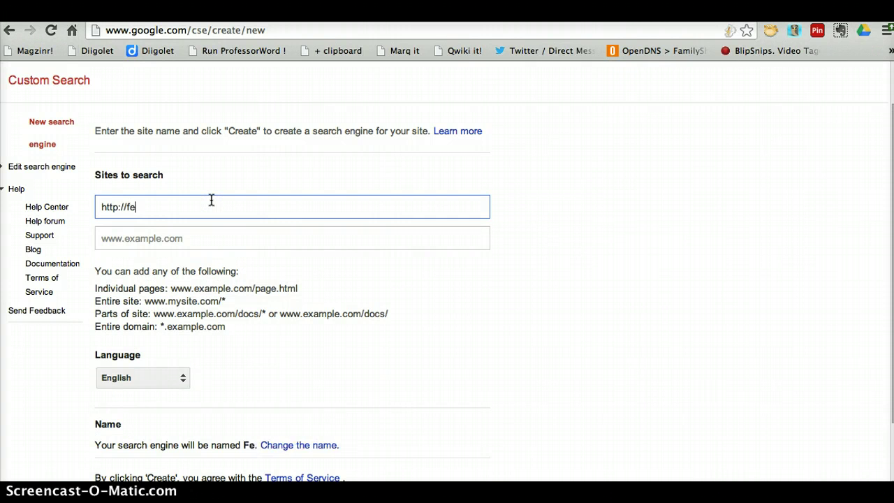
{"action": "type", "text": "4teachers.com"}
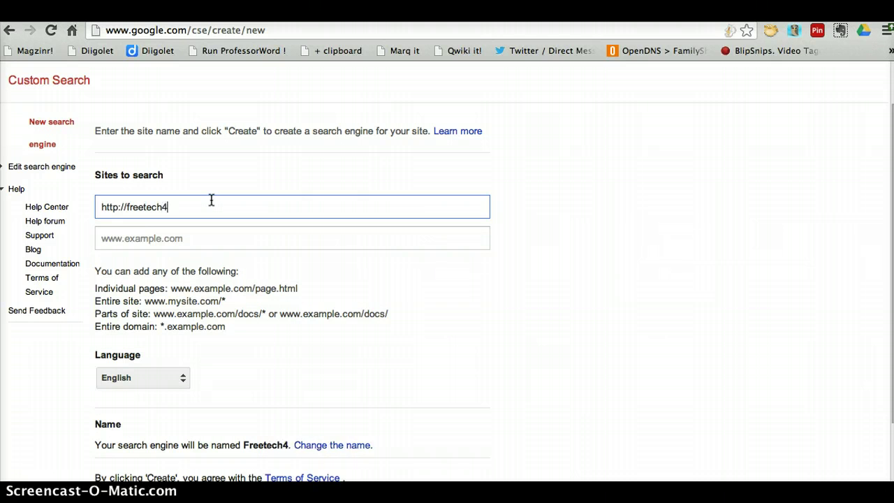
{"action": "left_click", "coordinate": [186, 239]}
{"action": "type", "text": "http://"}
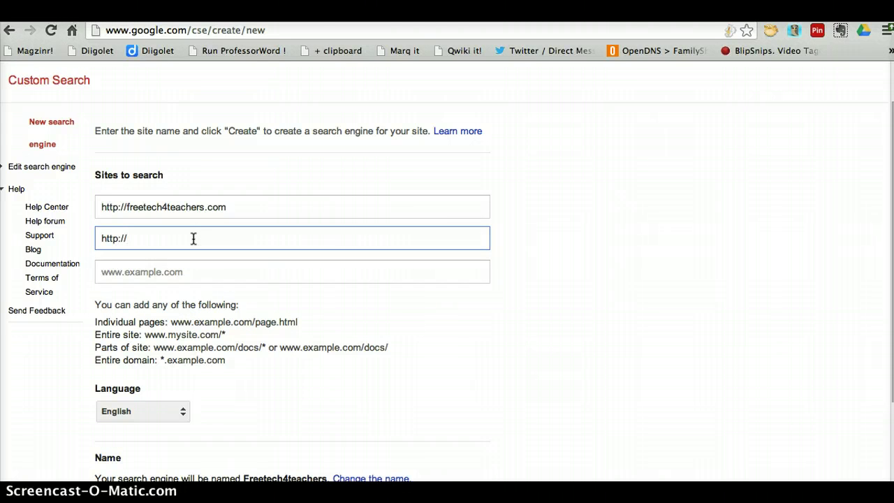
{"action": "type", "text": "history.com"}
{"action": "key", "text": "Tab"}
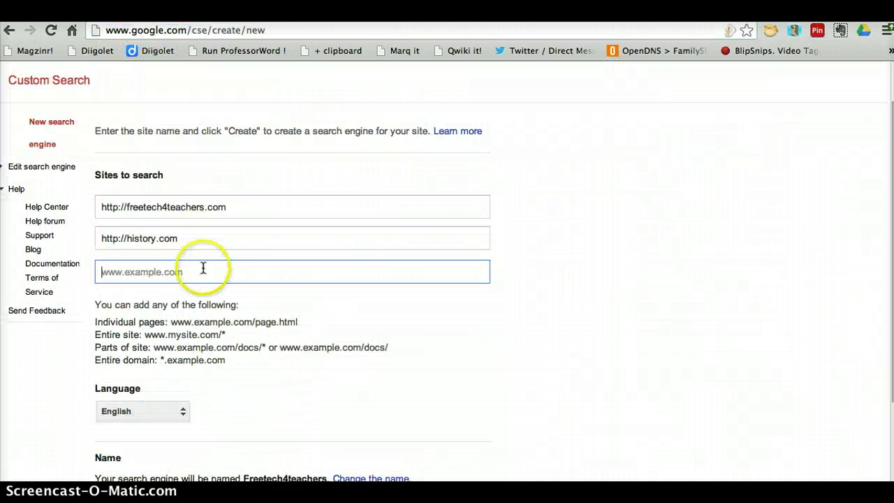
{"action": "left_click", "coordinate": [201, 238]}
{"action": "type", "text": "/topics"}
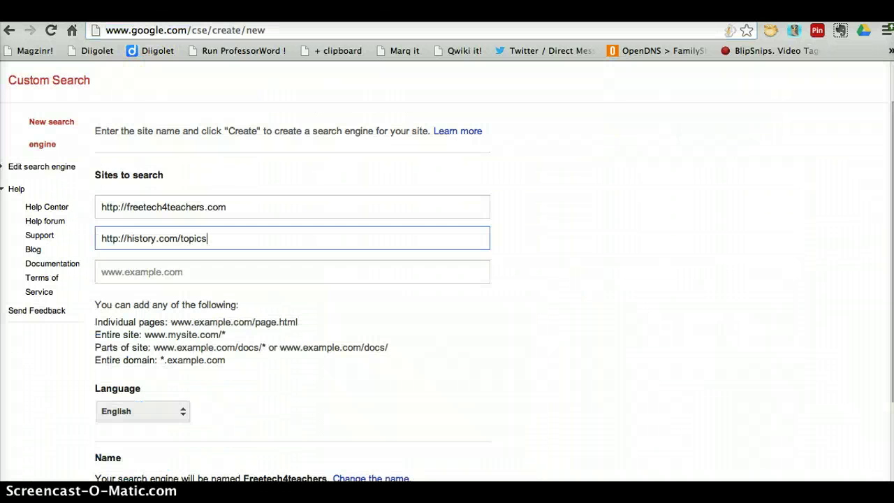
{"action": "left_click", "coordinate": [209, 278]}
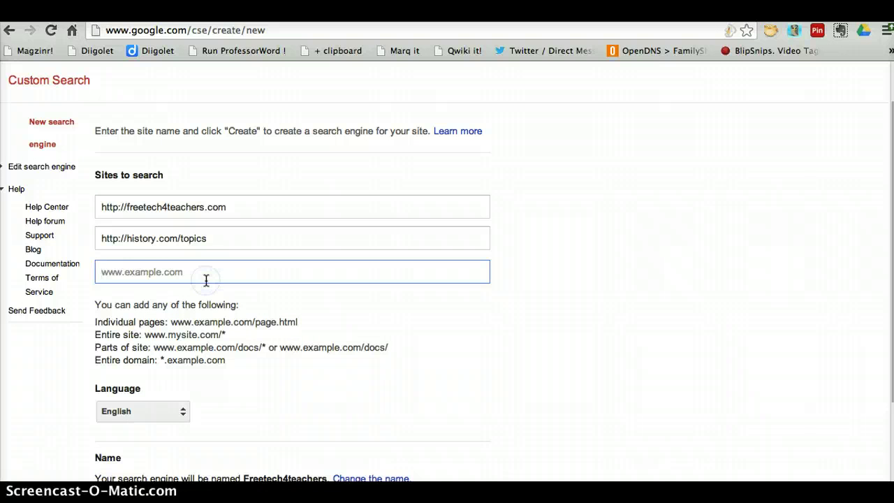
{"action": "type", "text": "http://"}
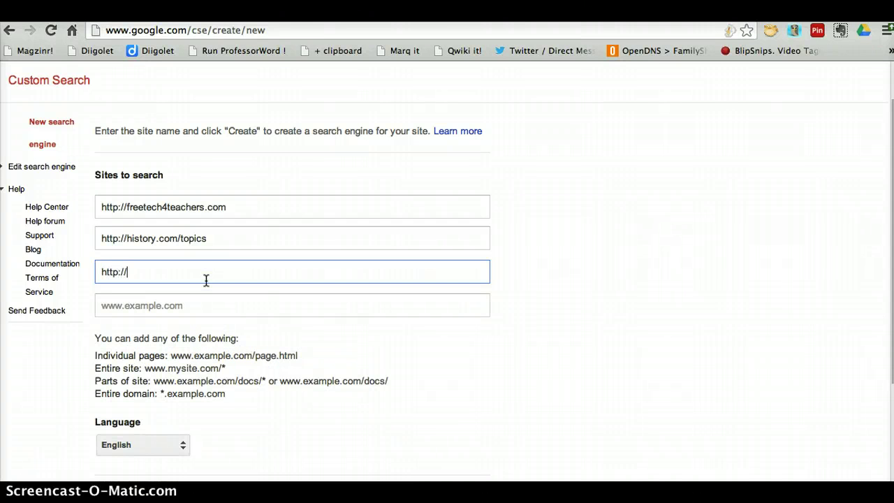
{"action": "type", "text": "ipadapps4school.com"}
{"action": "scroll", "coordinate": [206, 281], "scroll_direction": "down", "scroll_amount": 5}
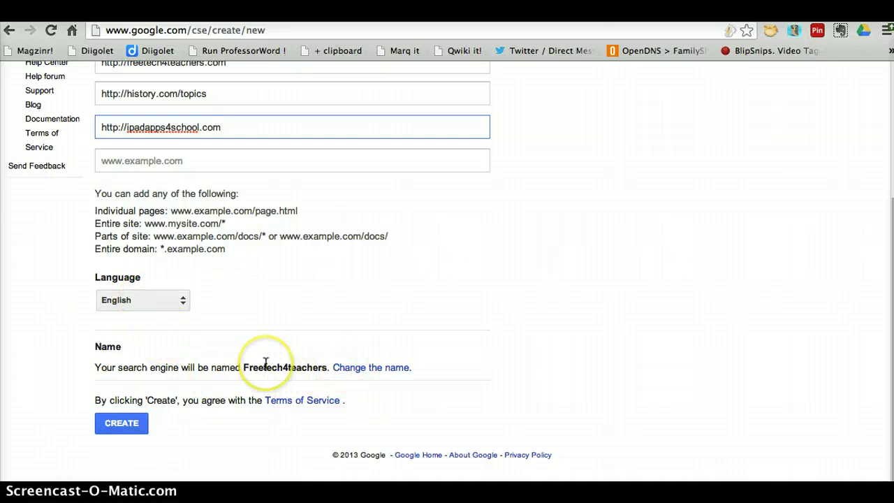
{"action": "scroll", "coordinate": [265, 363], "scroll_direction": "up", "scroll_amount": 1}
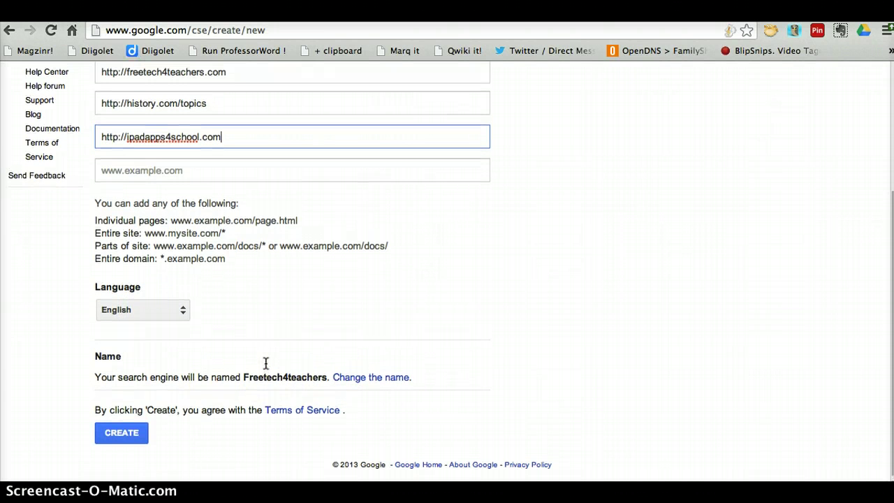
{"action": "scroll", "coordinate": [266, 363], "scroll_direction": "up", "scroll_amount": 1}
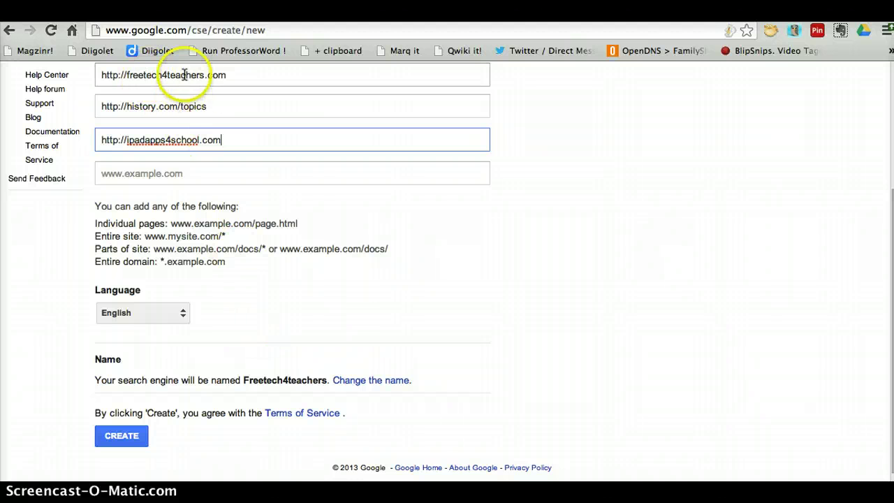
- Rename the engine from Freetech4teachers to the owner's name plus 'Search Engine' and create it
{"action": "left_click", "coordinate": [396, 384]}
{"action": "left_click_drag", "start_coordinate": [205, 382], "coordinate": [71, 380]}
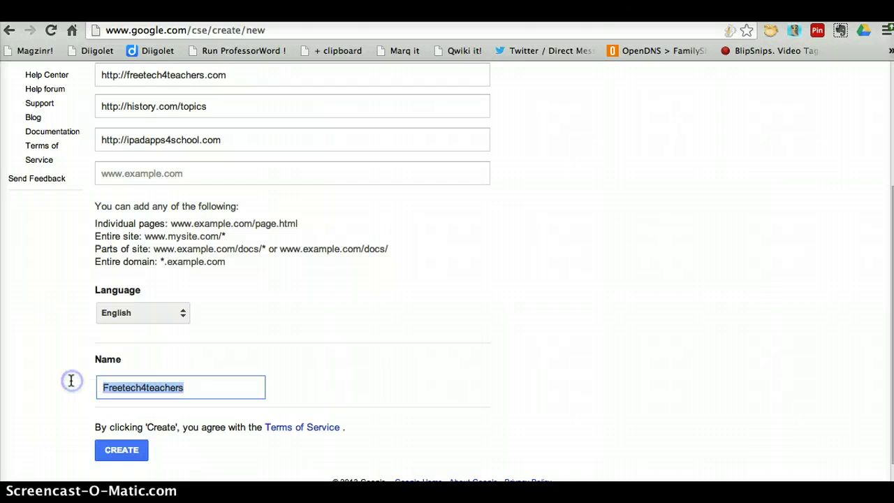
{"action": "type", "text": "Mr. Byrne's Search Engine"}
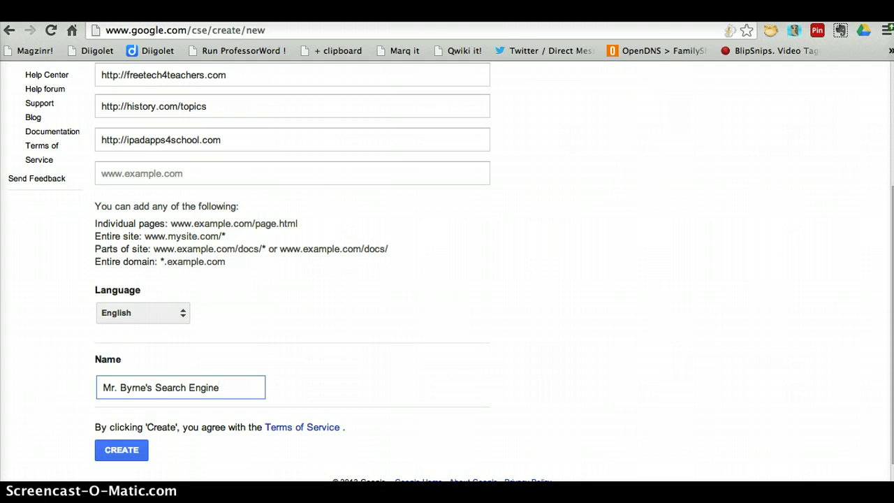
{"action": "left_click", "coordinate": [133, 454]}
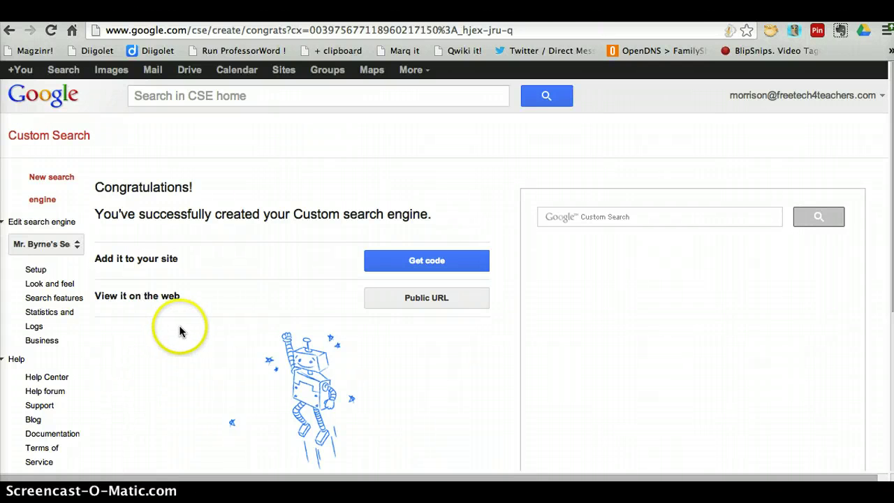
{"action": "scroll", "coordinate": [211, 341], "scroll_direction": "down", "scroll_amount": 2}
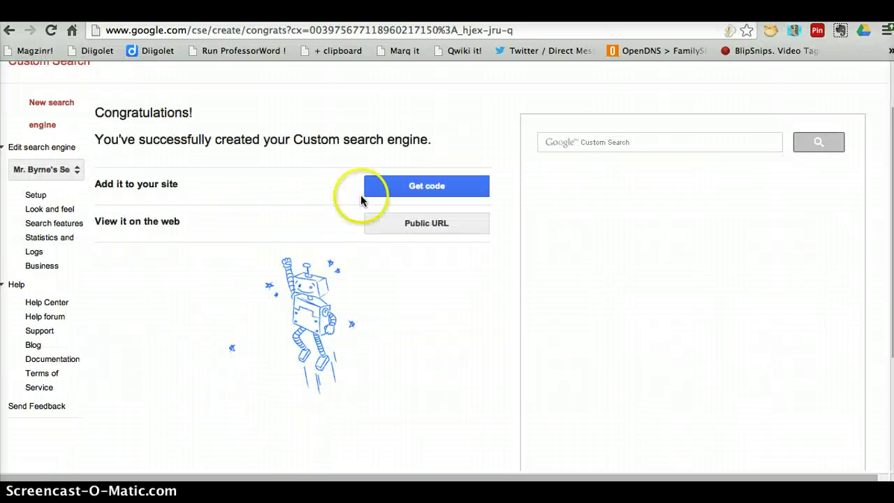
{"action": "left_click", "coordinate": [415, 187]}
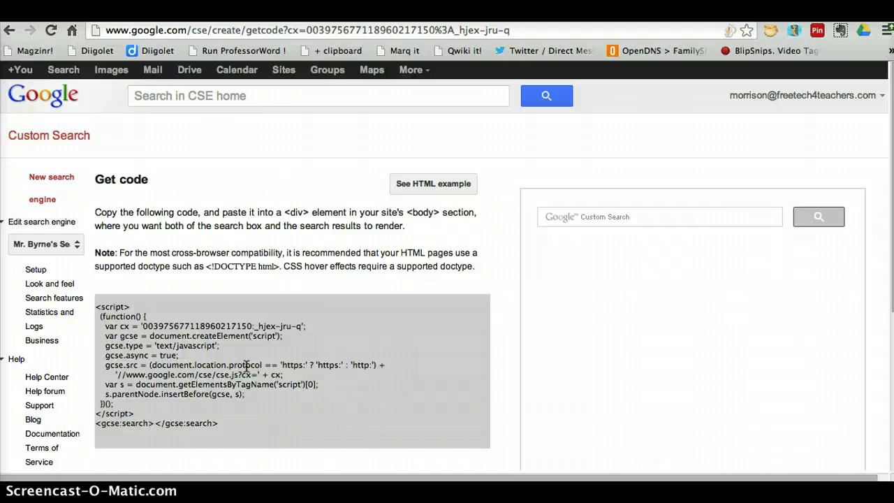
{"action": "left_click", "coordinate": [9, 30]}
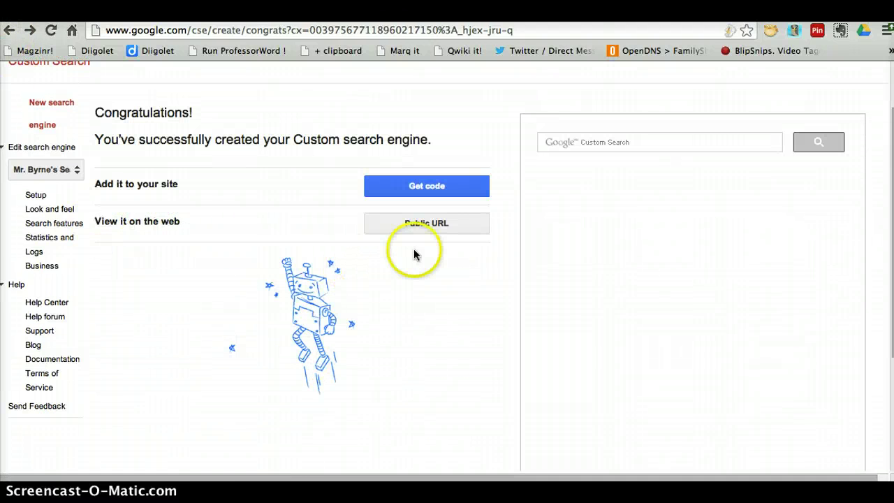
{"action": "left_click", "coordinate": [422, 225]}
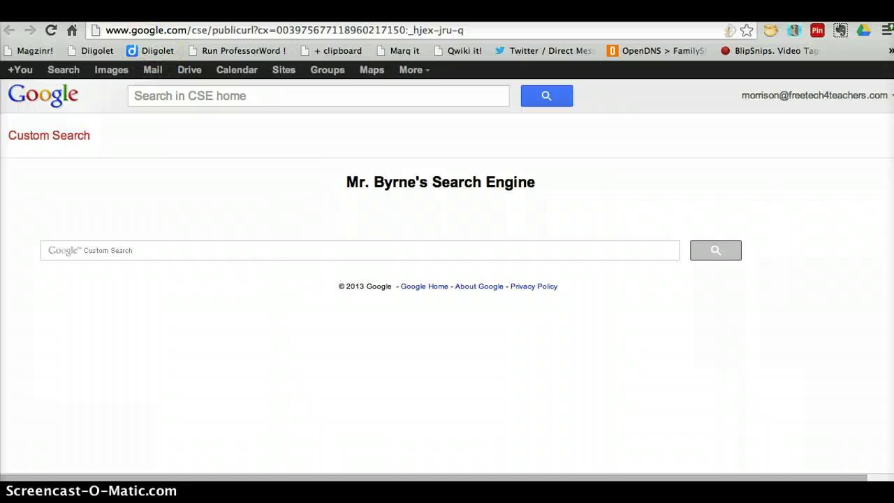
{"action": "key", "text": "ctrl+w"}
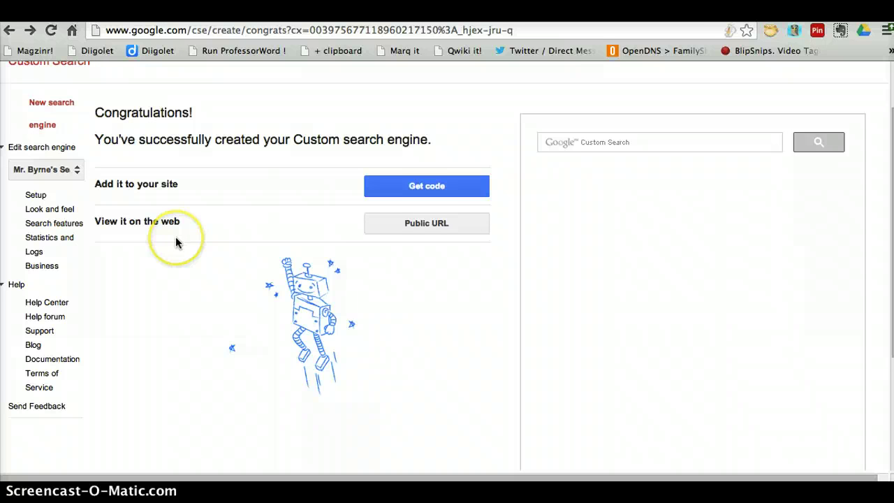
{"action": "scroll", "coordinate": [175, 240], "scroll_direction": "up", "scroll_amount": 2}
{"action": "scroll", "coordinate": [176, 237], "scroll_direction": "up", "scroll_amount": 1}
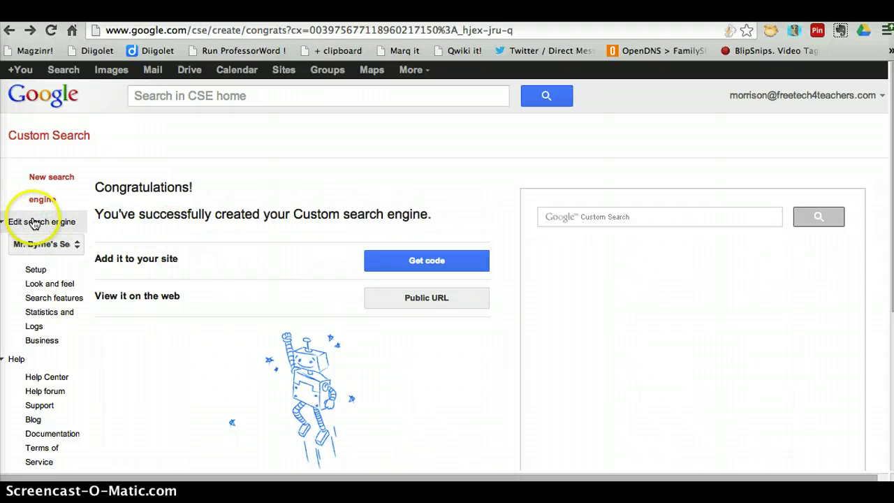
{"action": "left_click", "coordinate": [67, 247]}
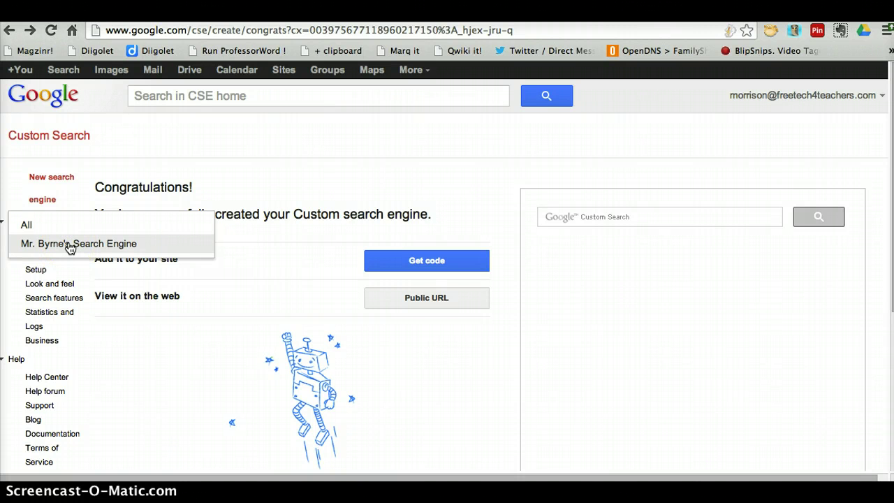
{"action": "left_click", "coordinate": [70, 245]}
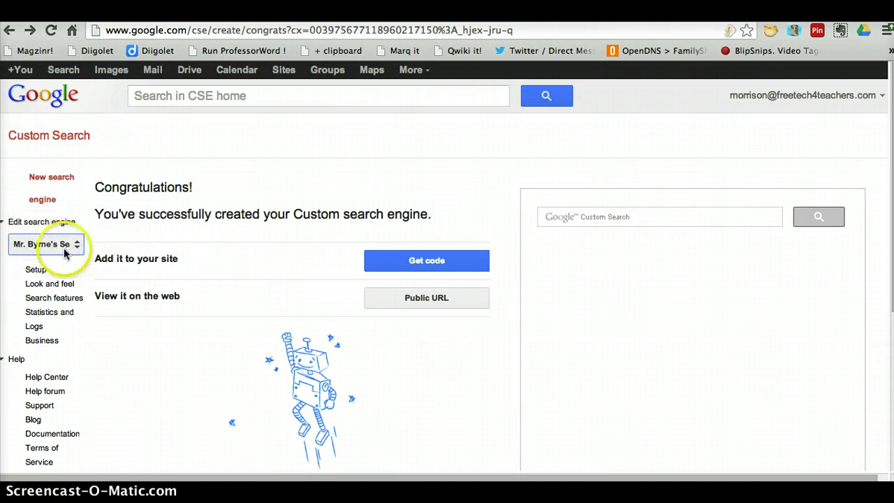
- In the engine's Setup settings, switch Image search to ON
{"action": "left_click", "coordinate": [36, 270]}
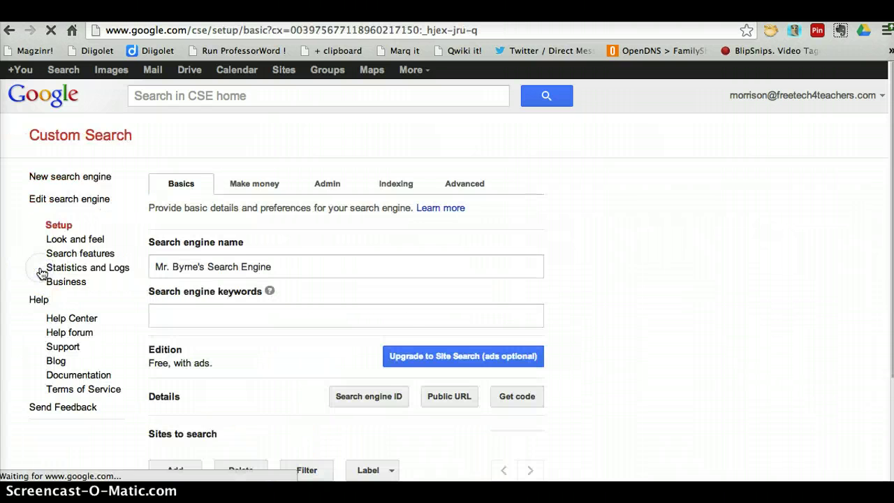
{"action": "scroll", "coordinate": [266, 302], "scroll_direction": "down", "scroll_amount": 3}
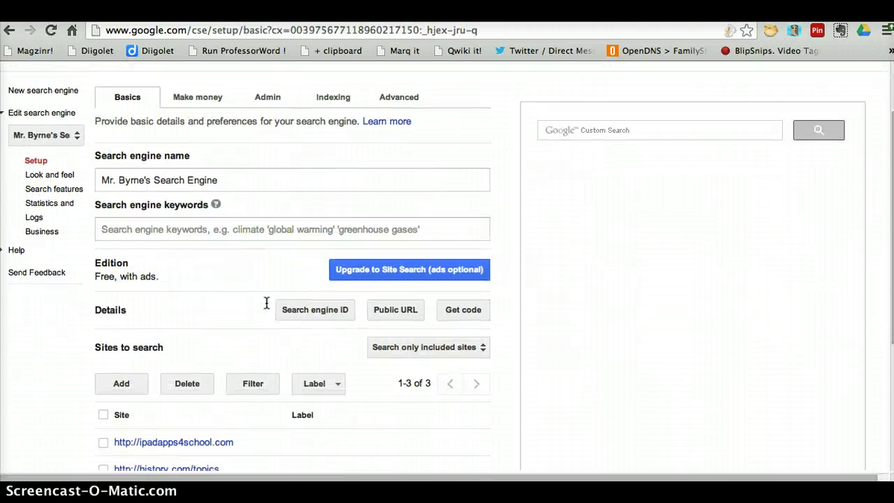
{"action": "scroll", "coordinate": [266, 302], "scroll_direction": "down", "scroll_amount": 3}
{"action": "scroll", "coordinate": [266, 302], "scroll_direction": "down", "scroll_amount": 2}
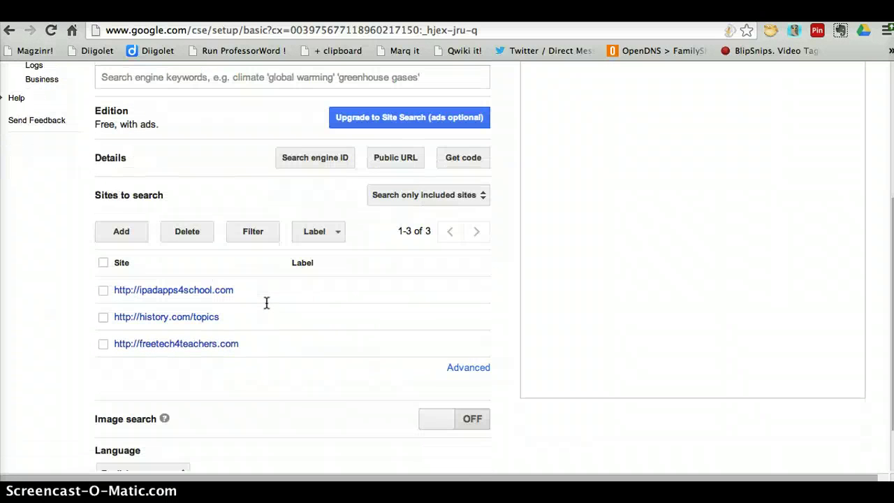
{"action": "scroll", "coordinate": [266, 308], "scroll_direction": "down", "scroll_amount": 1}
{"action": "left_click", "coordinate": [120, 211]}
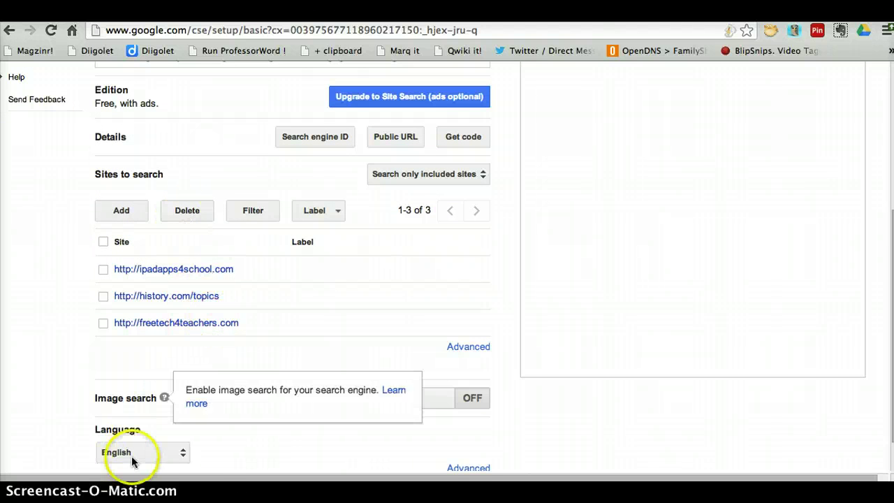
{"action": "scroll", "coordinate": [224, 360], "scroll_direction": "down", "scroll_amount": 2}
{"action": "mouse_move", "coordinate": [165, 355]}
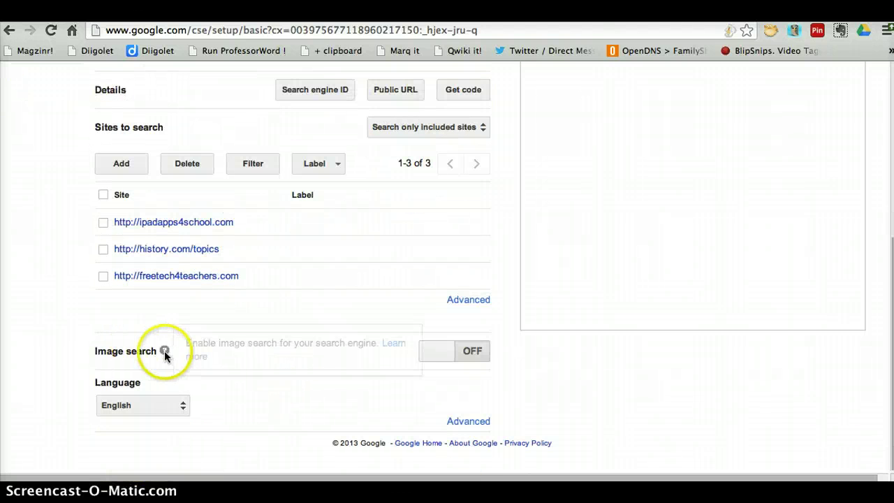
{"action": "left_click", "coordinate": [446, 351]}
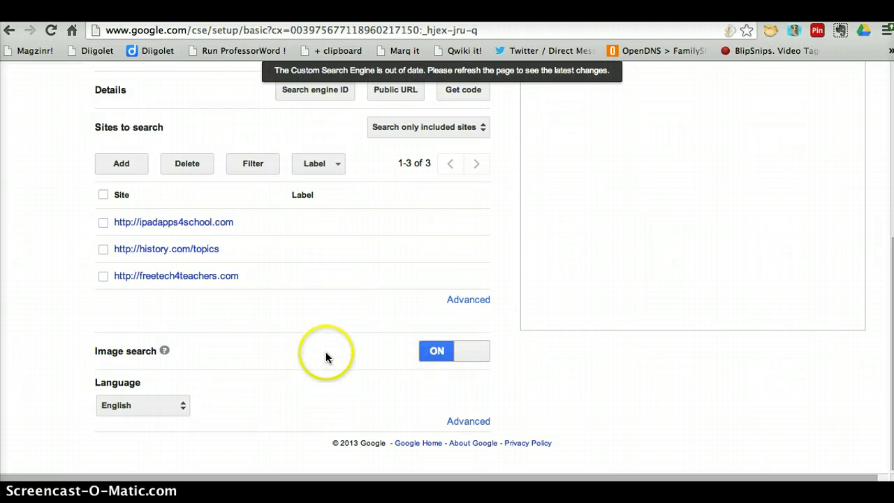
- Reload the Setup page to confirm the change and its three listed sites
{"action": "scroll", "coordinate": [333, 279], "scroll_direction": "up", "scroll_amount": 1}
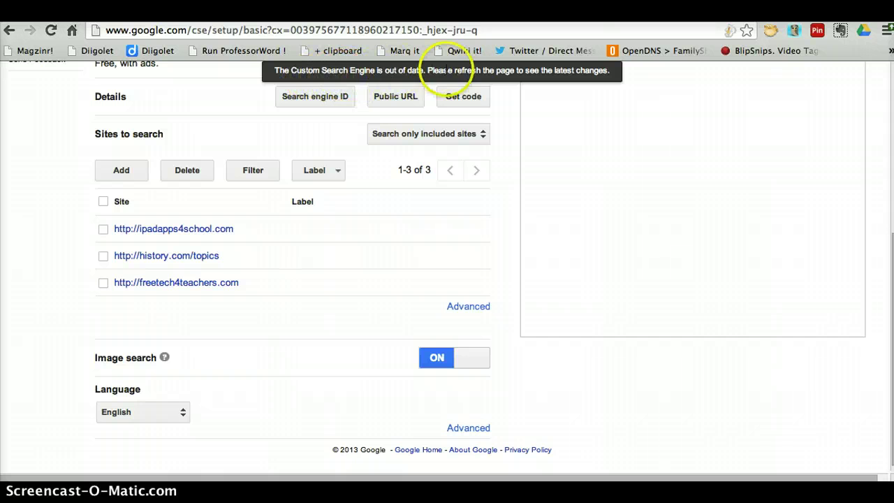
{"action": "left_click", "coordinate": [51, 30]}
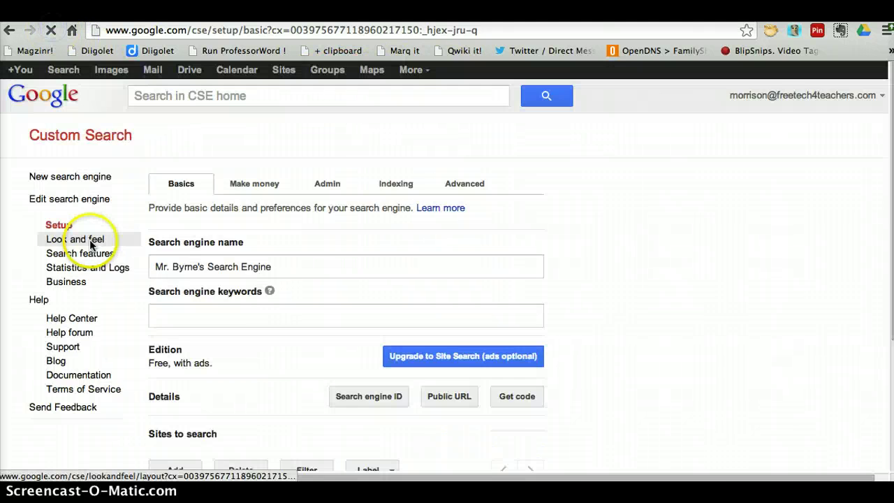
{"action": "scroll", "coordinate": [239, 273], "scroll_direction": "up", "scroll_amount": 2}
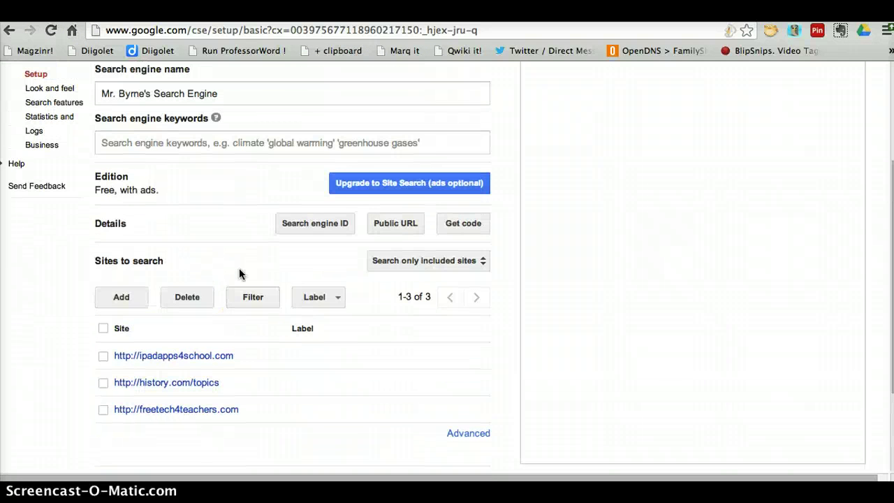
{"action": "scroll", "coordinate": [239, 273], "scroll_direction": "up", "scroll_amount": 3}
- Go to Look and feel, view Themes, then open the Customize font and colour options
{"action": "left_click", "coordinate": [57, 207]}
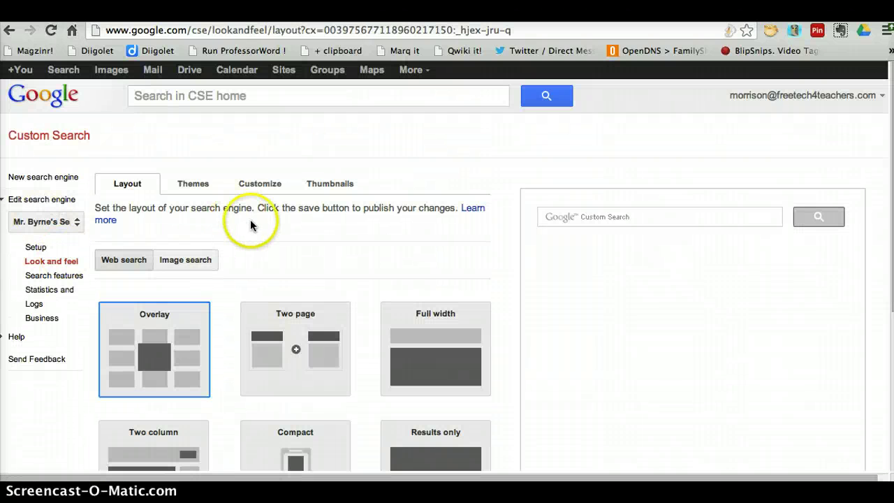
{"action": "left_click", "coordinate": [193, 186]}
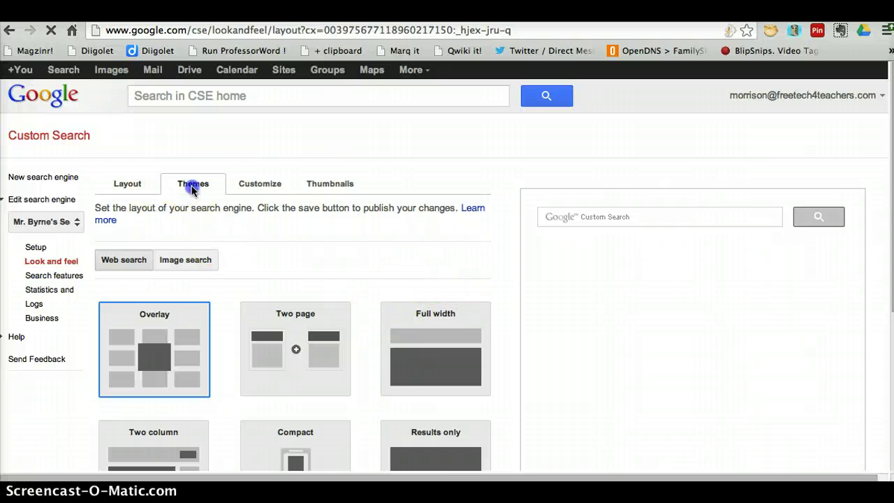
{"action": "left_click", "coordinate": [264, 183]}
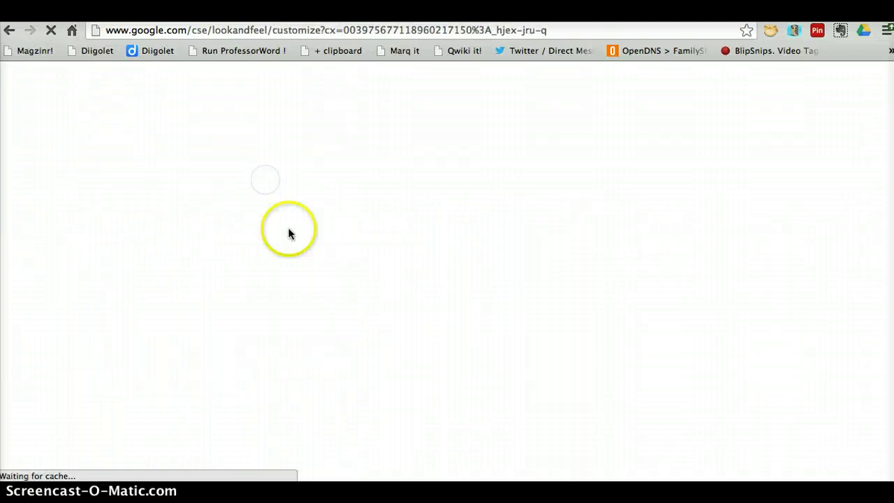